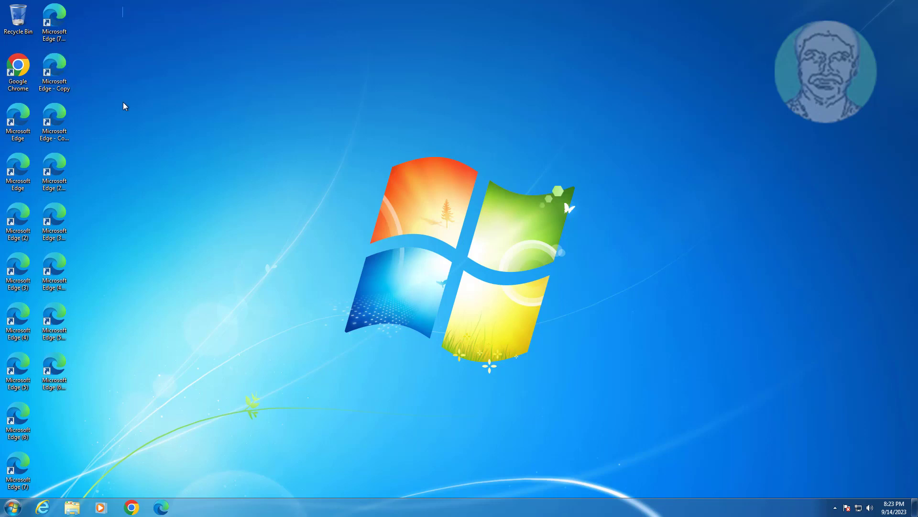
# - Find regedit through a Start Menu search and run it as administrator, approving the UAC prompt
pyautogui.moveTo(123, 7); pyautogui.dragTo(289, 401)
pyautogui.click(13, 507)
pyautogui.click(44, 482)
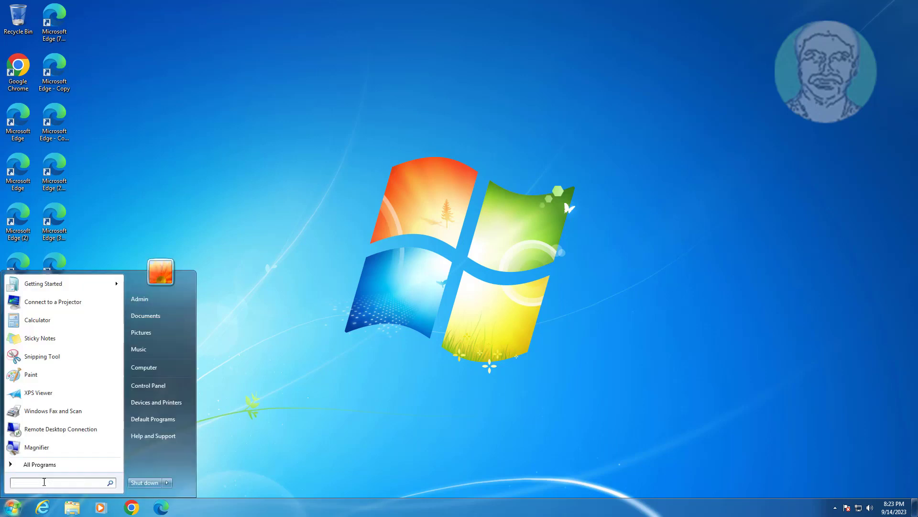
pyautogui.write('regedit')
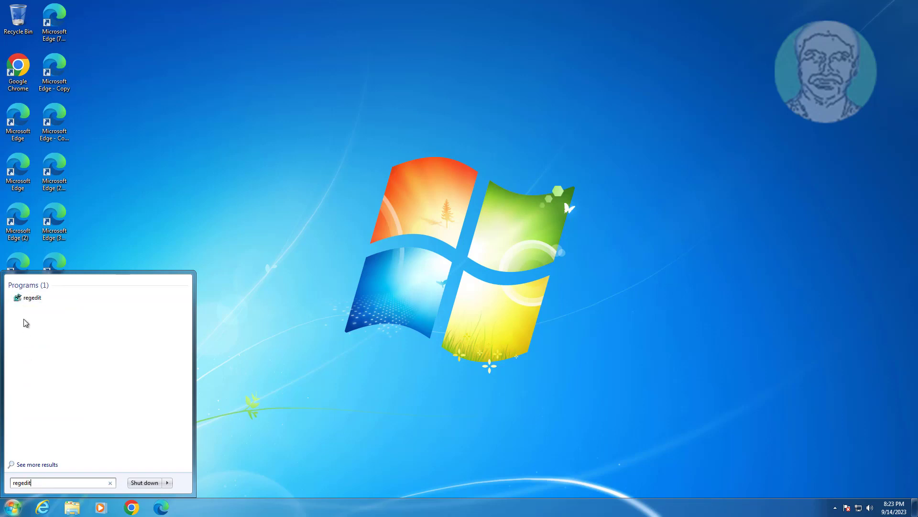
pyautogui.rightClick(28, 304)
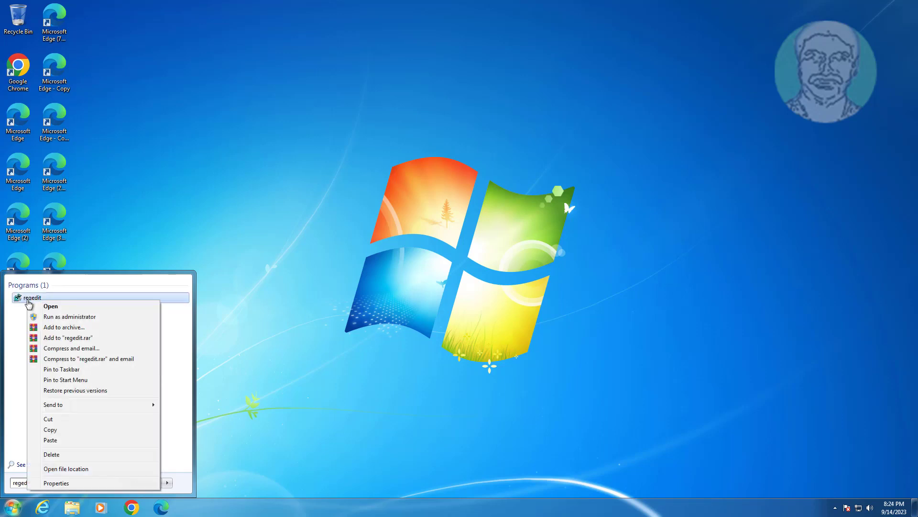
pyautogui.click(80, 315)
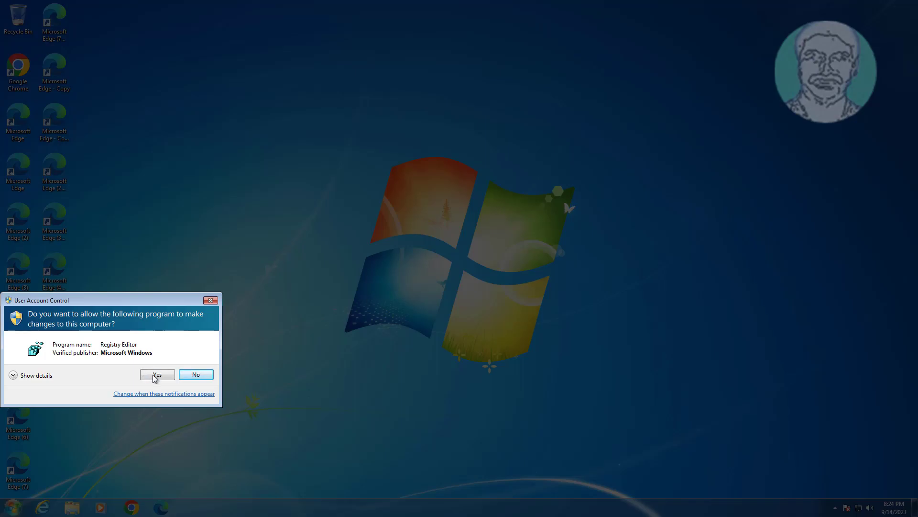
pyautogui.click(154, 375)
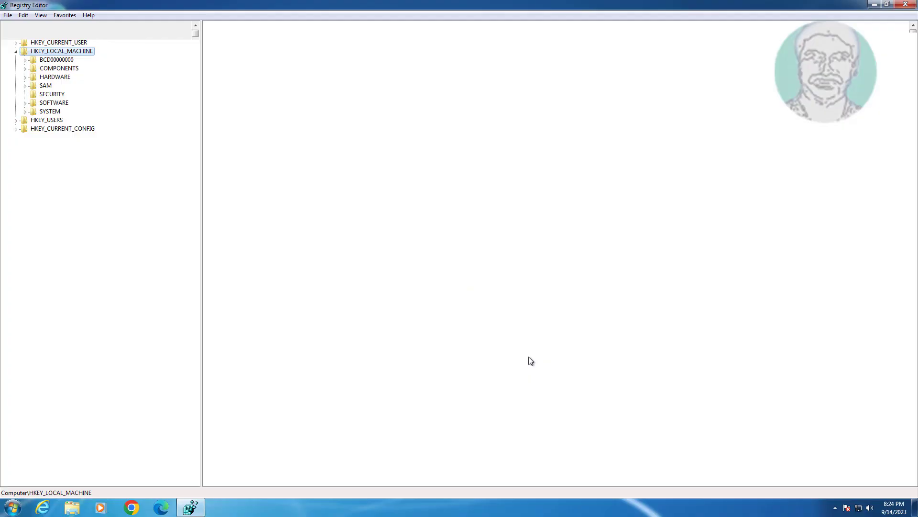
# - Collapse HKEY_LOCAL_MACHINE and expand HKEY_CURRENT_USER > Software > Microsoft
pyautogui.click(15, 51)
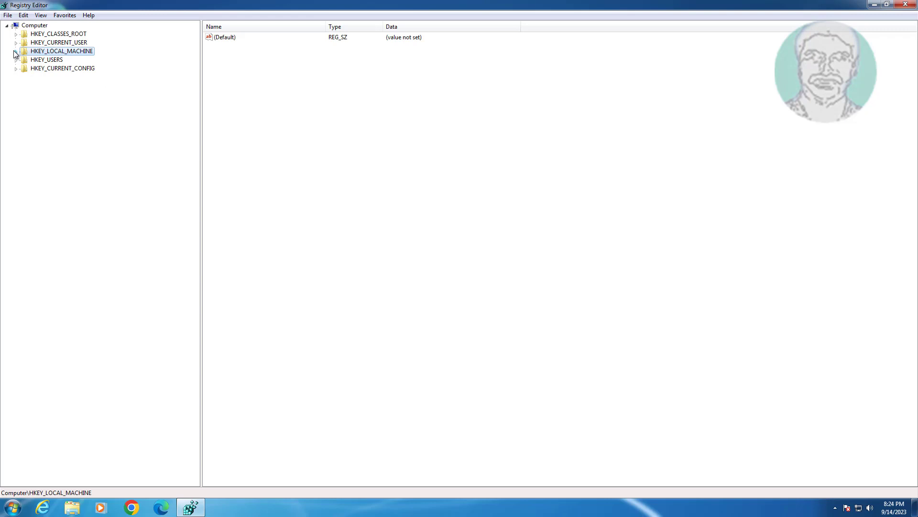
pyautogui.click(65, 43)
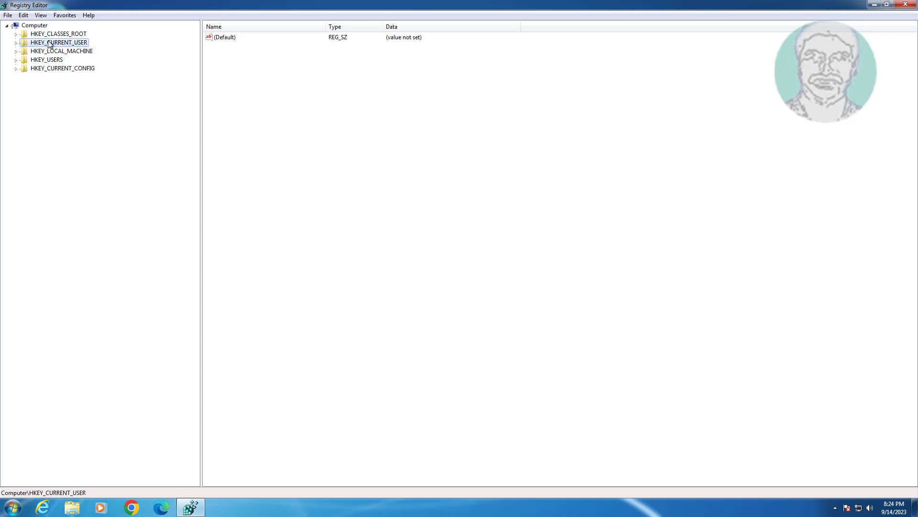
pyautogui.click(19, 42)
pyautogui.click(52, 138)
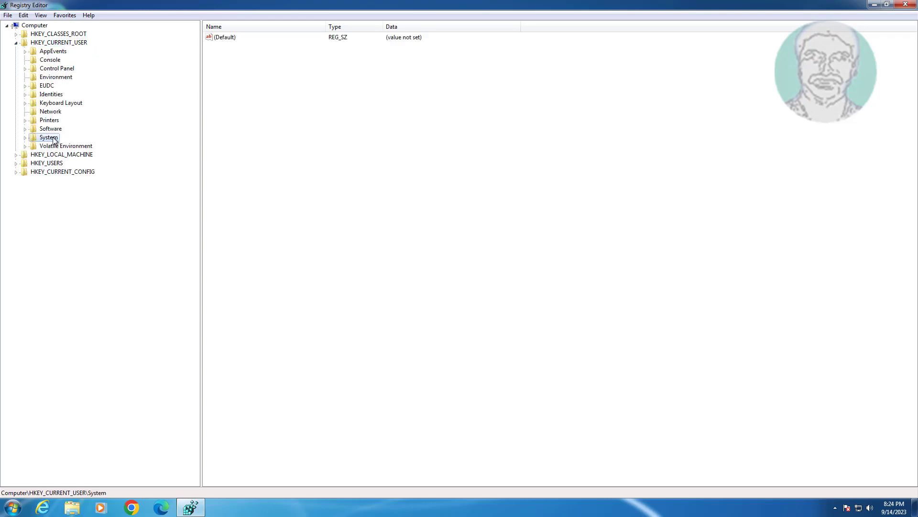
pyautogui.click(50, 129)
pyautogui.click(26, 128)
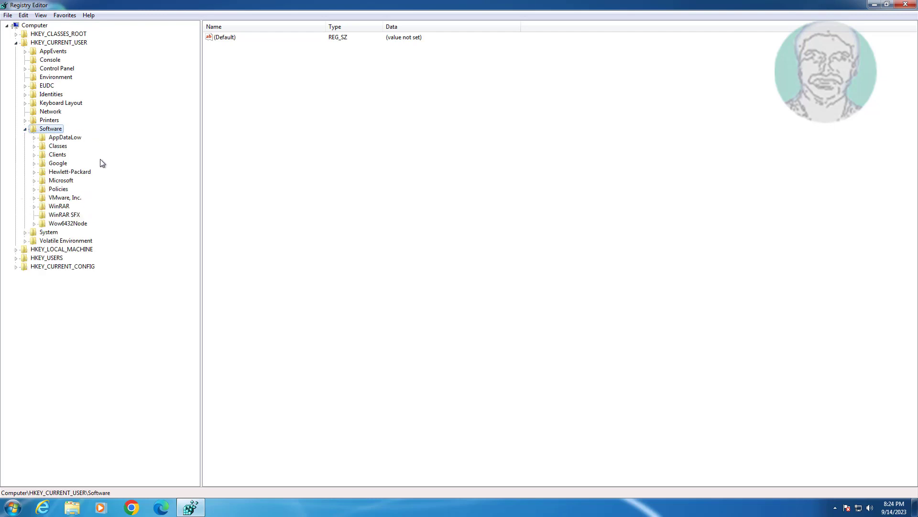
pyautogui.click(71, 182)
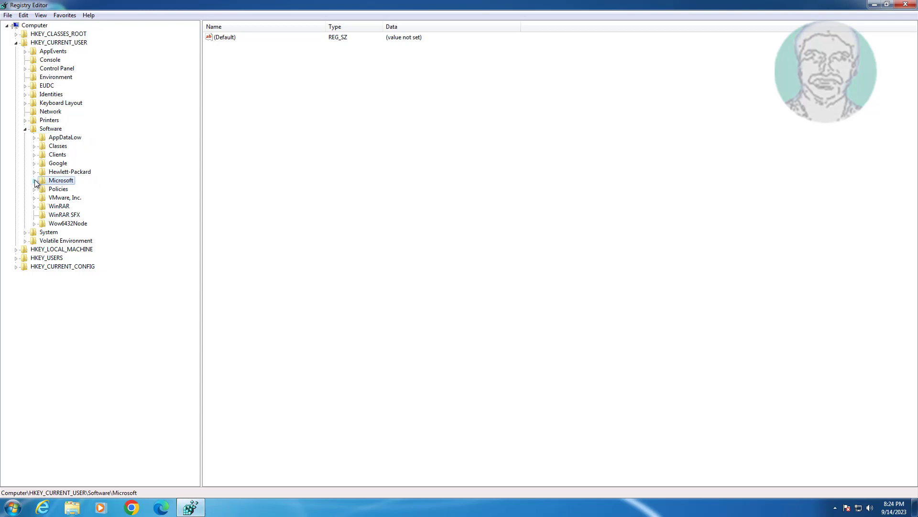
pyautogui.click(35, 180)
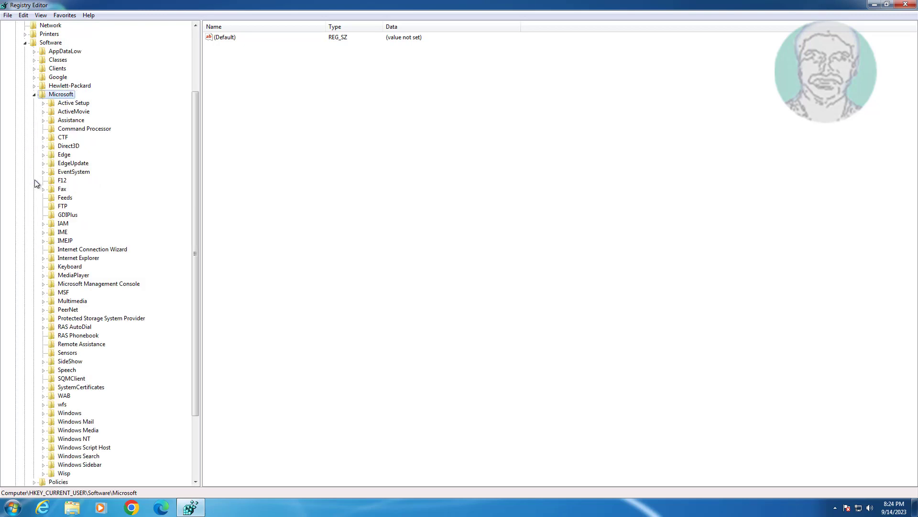
# - Expand Windows > CurrentVersion and select and expand the Explorer key
pyautogui.click(70, 413)
pyautogui.click(43, 413)
pyautogui.scroll(-3, 157, 408)
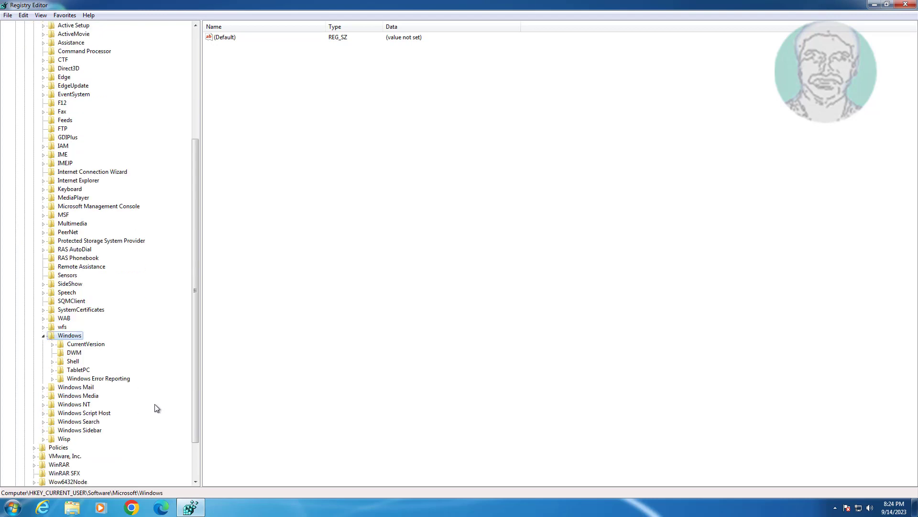
pyautogui.scroll(-2, 157, 408)
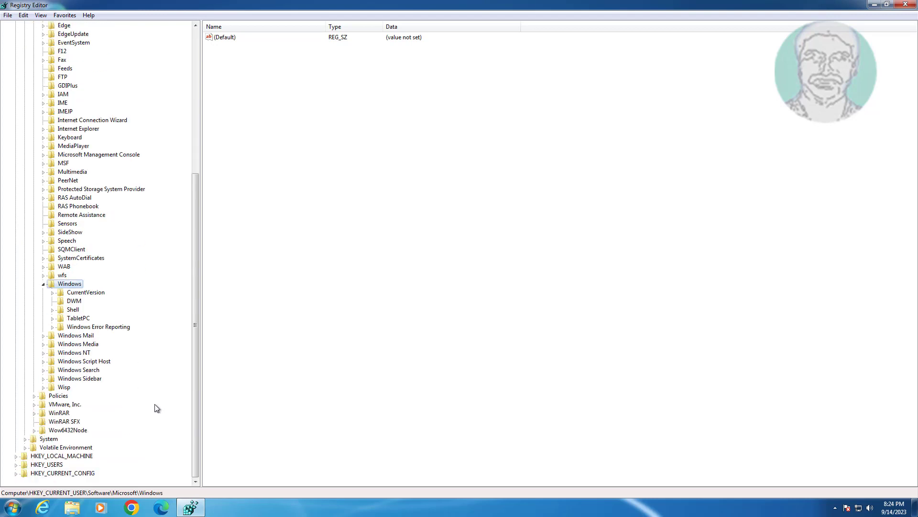
pyautogui.click(86, 293)
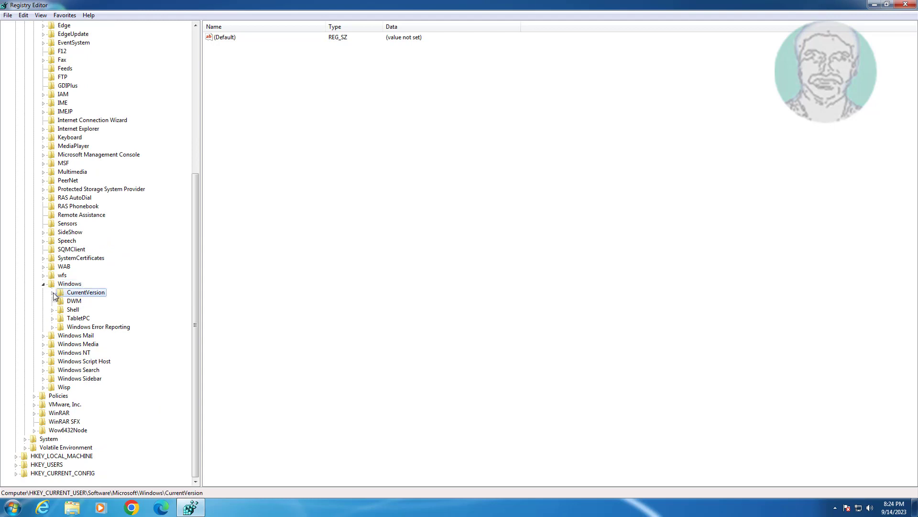
pyautogui.click(53, 292)
pyautogui.scroll(-4, 107, 301)
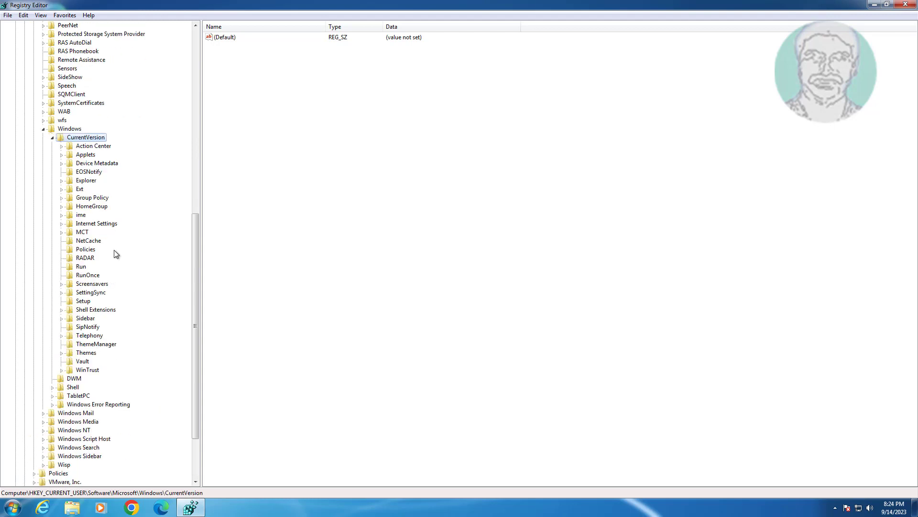
pyautogui.click(84, 181)
pyautogui.click(61, 181)
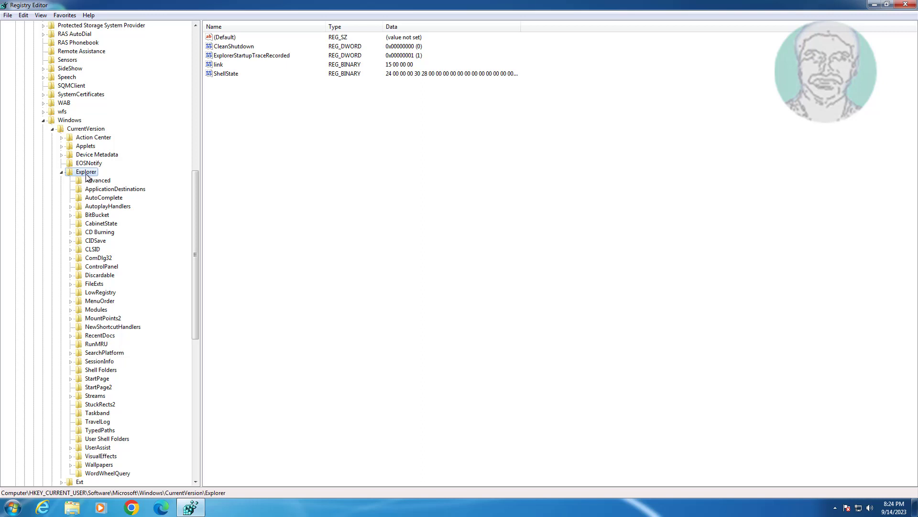
# - Expand Explorer\FileExts and expand the .lnk key to show OpenWithProgids, OpenWithList and UserChoice
pyautogui.click(101, 285)
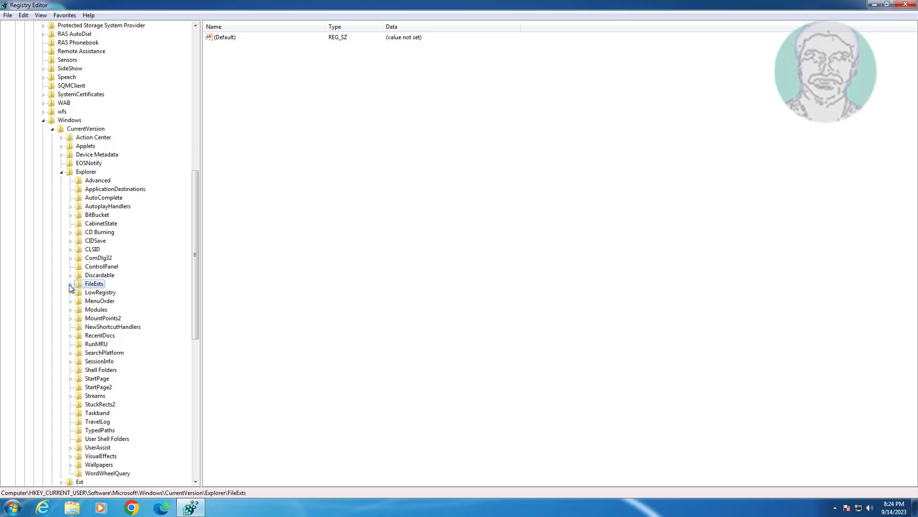
pyautogui.click(70, 284)
pyautogui.scroll(-6, 115, 350)
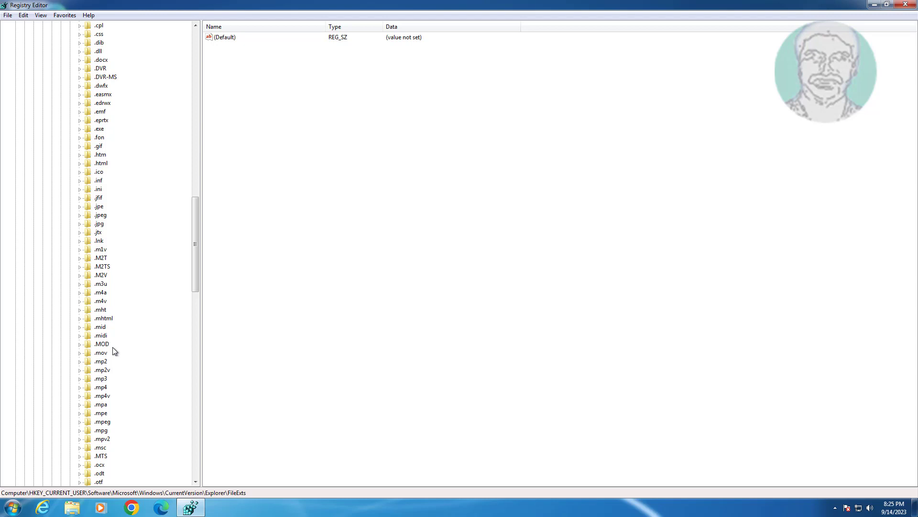
pyautogui.scroll(-5, 114, 351)
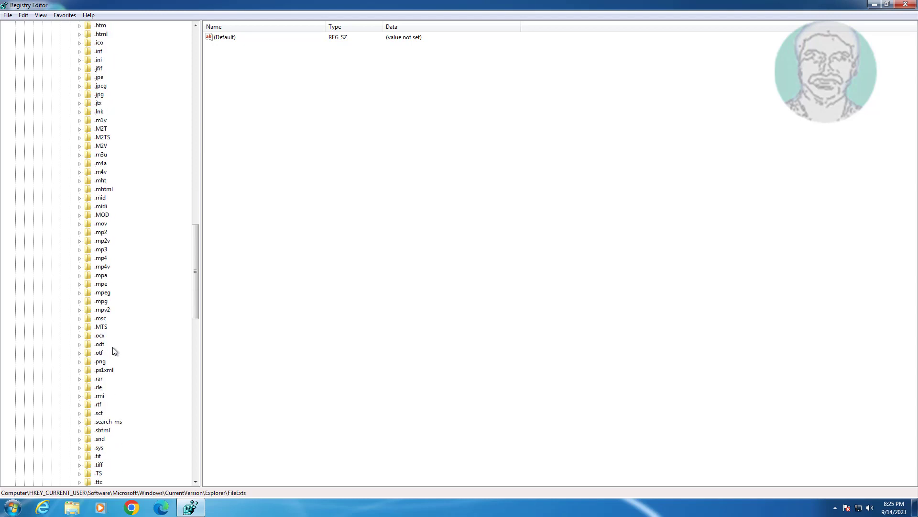
pyautogui.scroll(6, 115, 352)
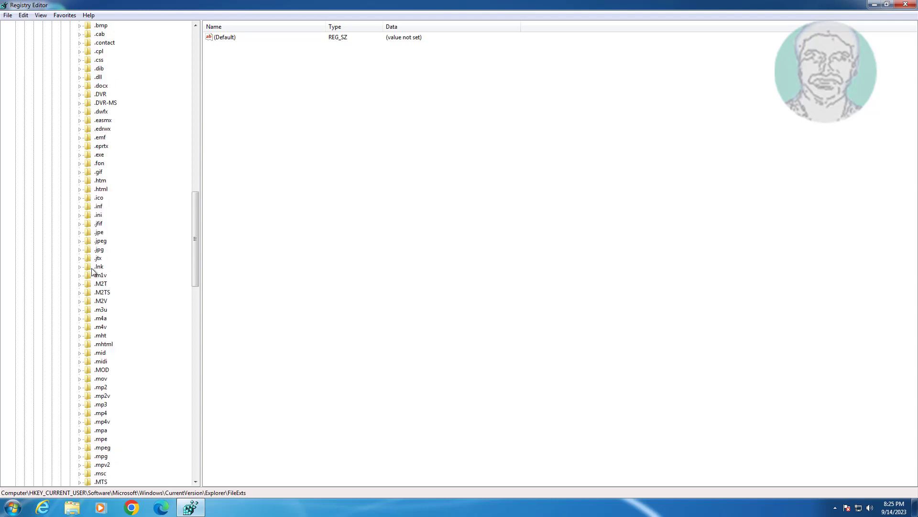
pyautogui.click(97, 267)
pyautogui.click(80, 267)
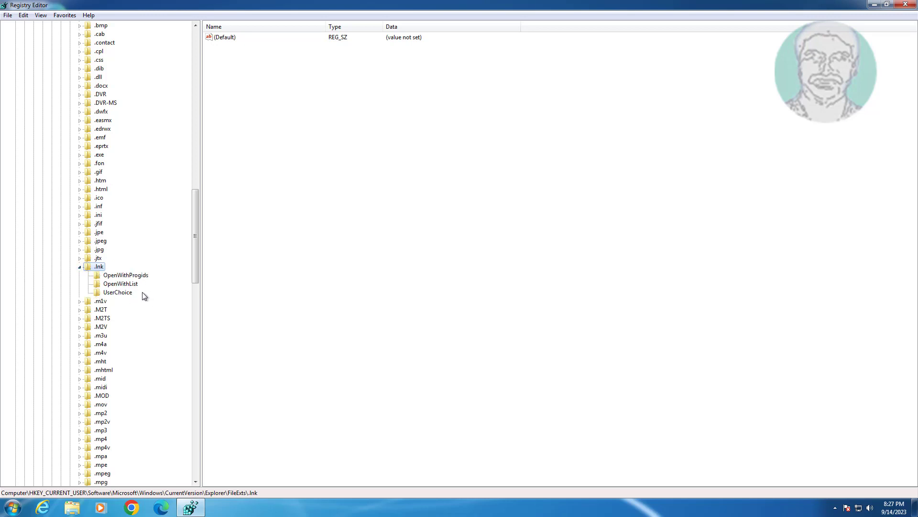
# - Delete the a and MRUList values from .lnk\OpenWithList, leaving only (Default)
pyautogui.click(126, 284)
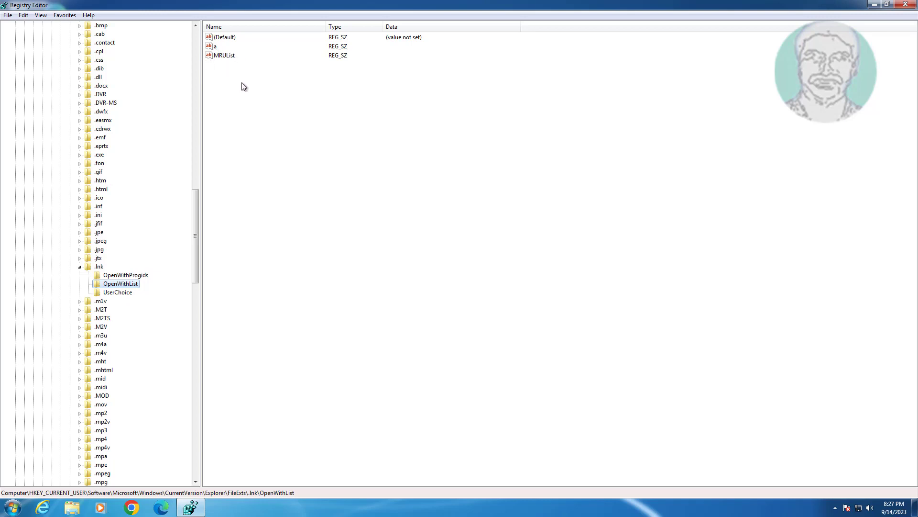
pyautogui.click(261, 101)
pyautogui.moveTo(258, 96)
pyautogui.mouseDown()
pyautogui.moveTo(211, 46)
pyautogui.moveTo(234, 57)
pyautogui.mouseUp()
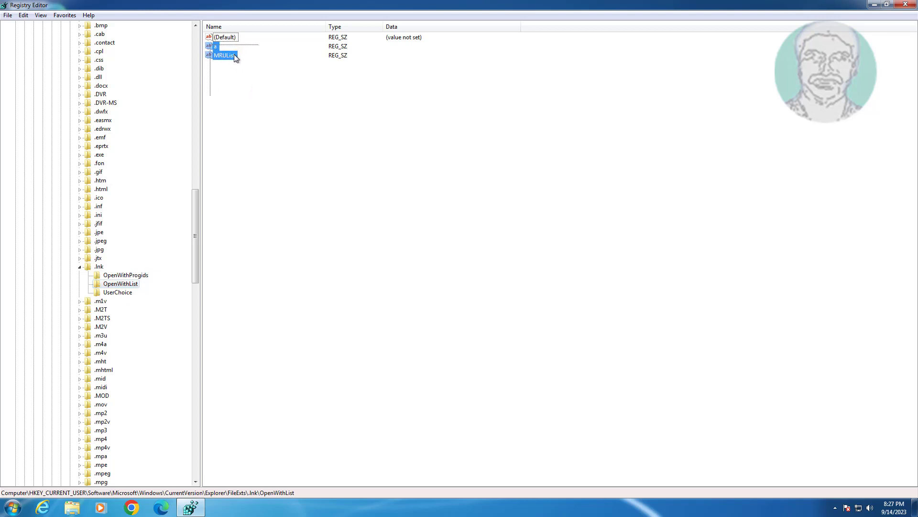
pyautogui.rightClick(234, 57)
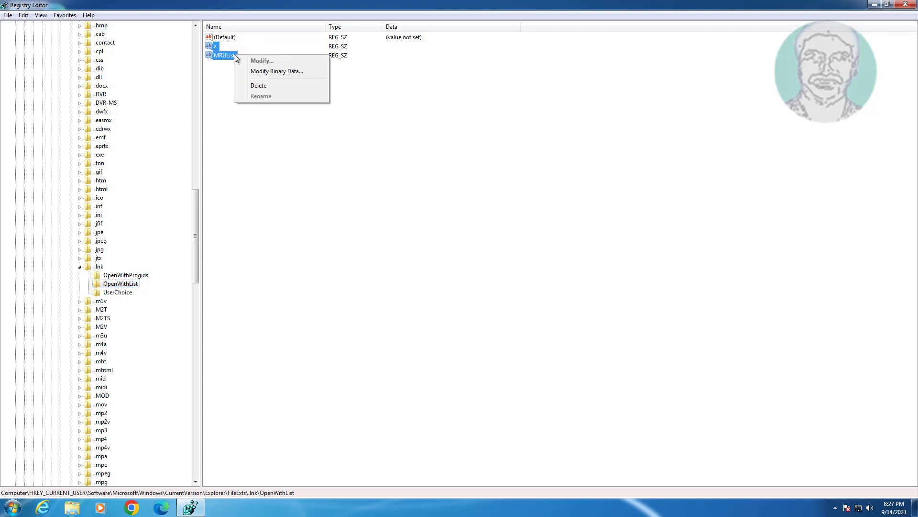
pyautogui.click(285, 88)
pyautogui.click(531, 254)
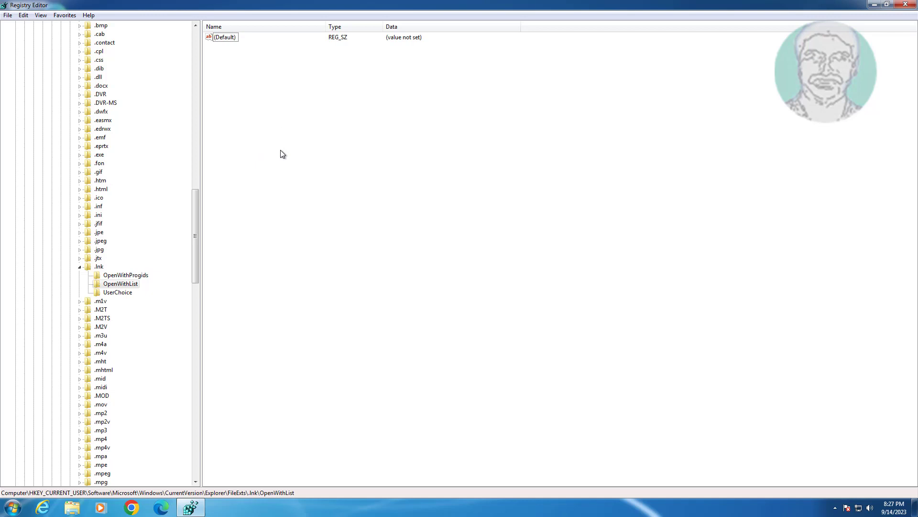
pyautogui.click(119, 292)
# - Delete the UserChoice key under .lnk and confirm removing its subkeys
pyautogui.rightClick(130, 296)
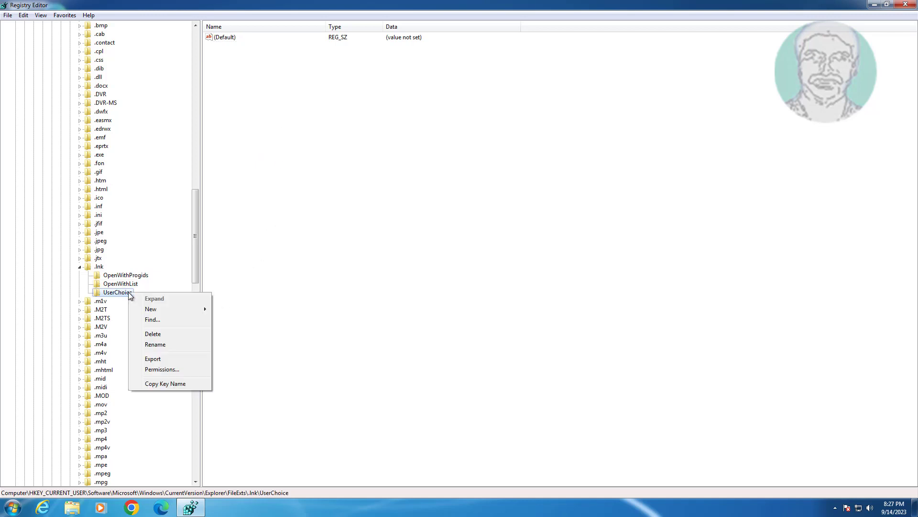
pyautogui.click(165, 333)
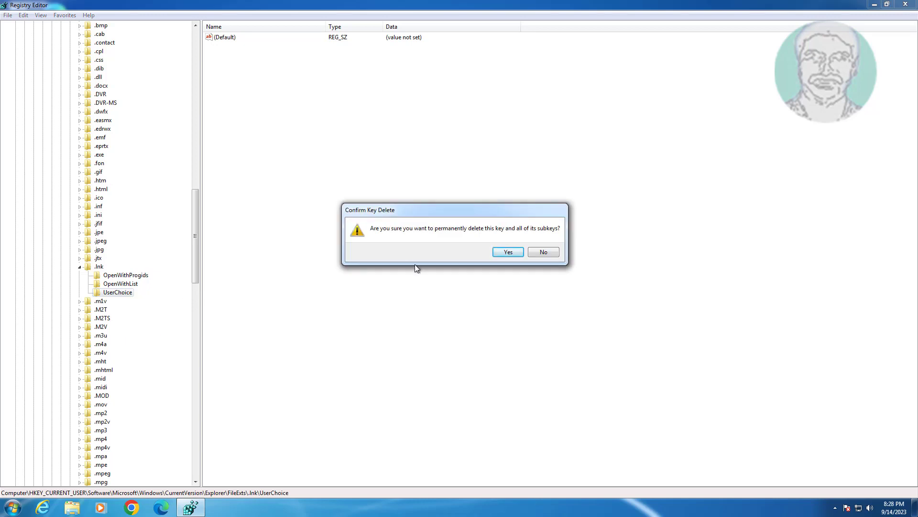
pyautogui.click(509, 252)
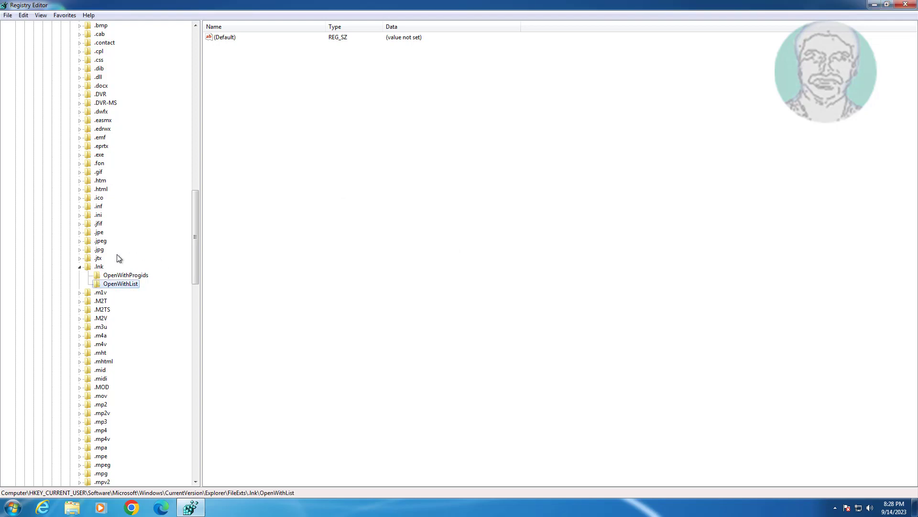
# - Collapse .lnk, Microsoft, Software and HKEY_CURRENT_USER, then close Registry Editor
pyautogui.click(79, 266)
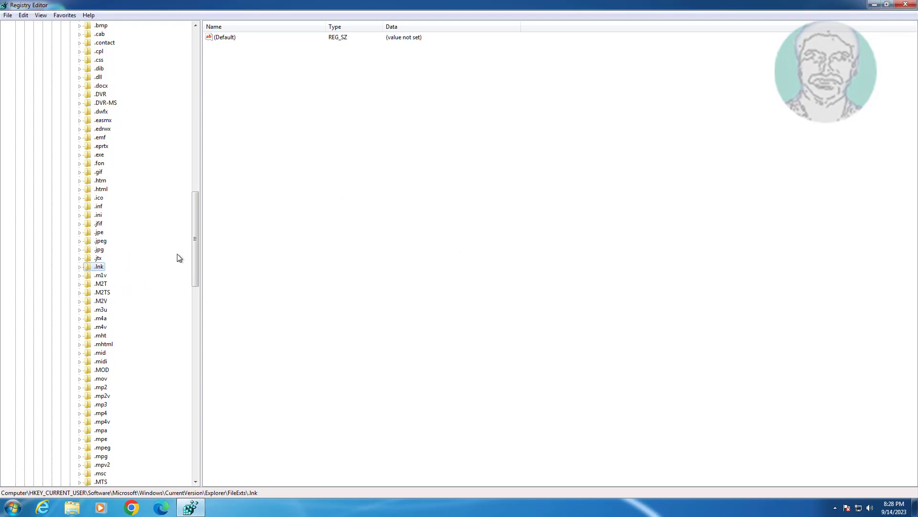
pyautogui.moveTo(194, 238); pyautogui.dragTo(223, 80)
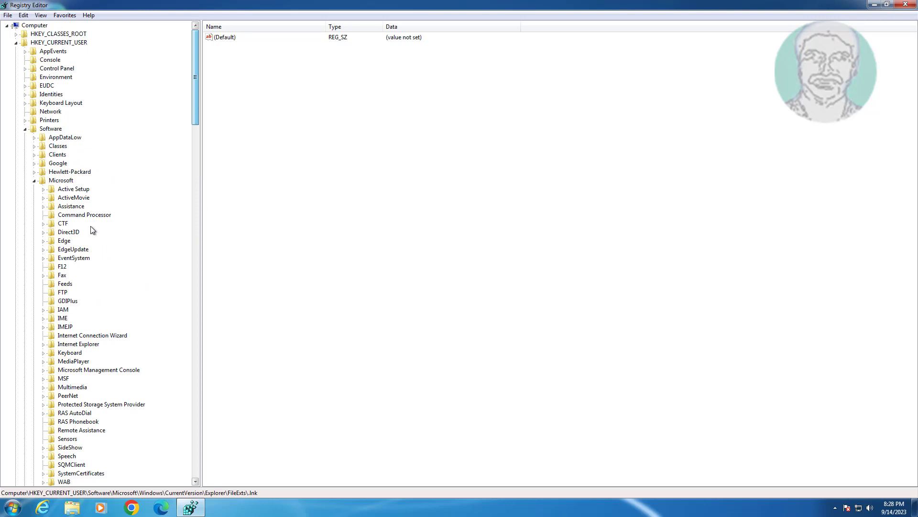
pyautogui.click(34, 181)
pyautogui.click(25, 129)
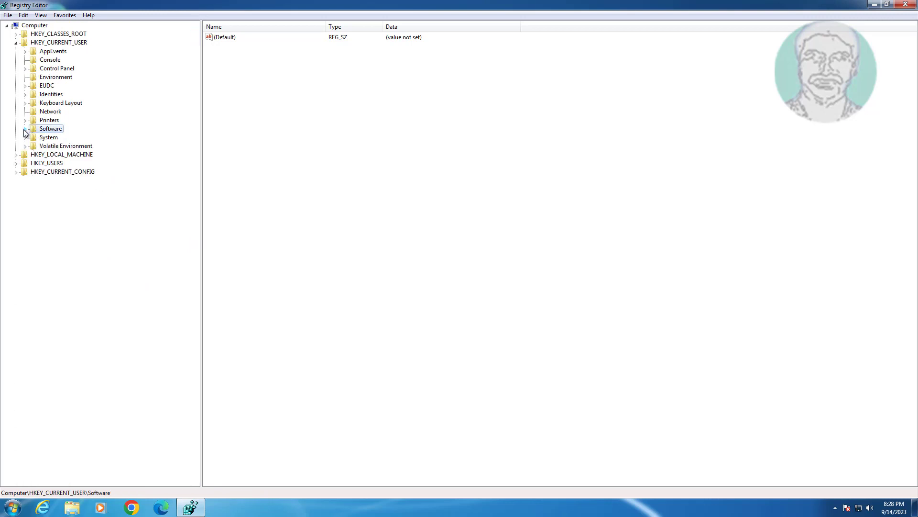
pyautogui.click(16, 43)
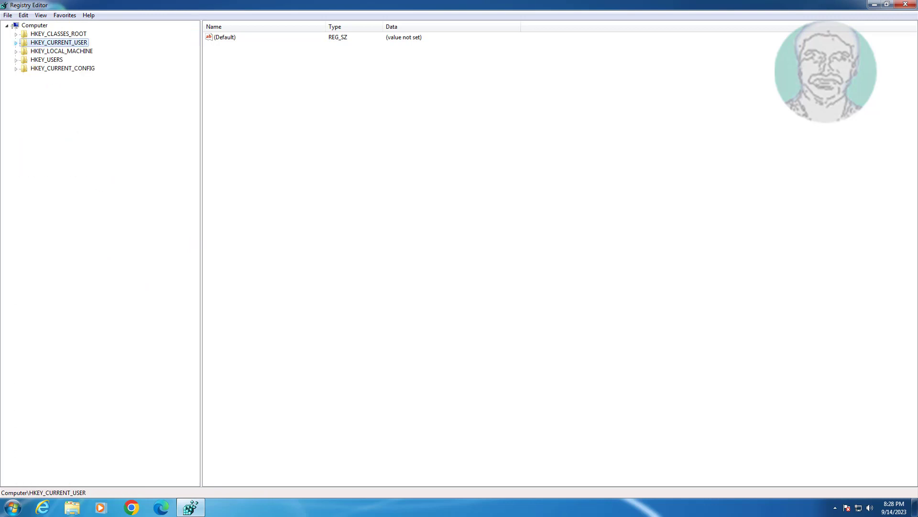
pyautogui.click(905, 7)
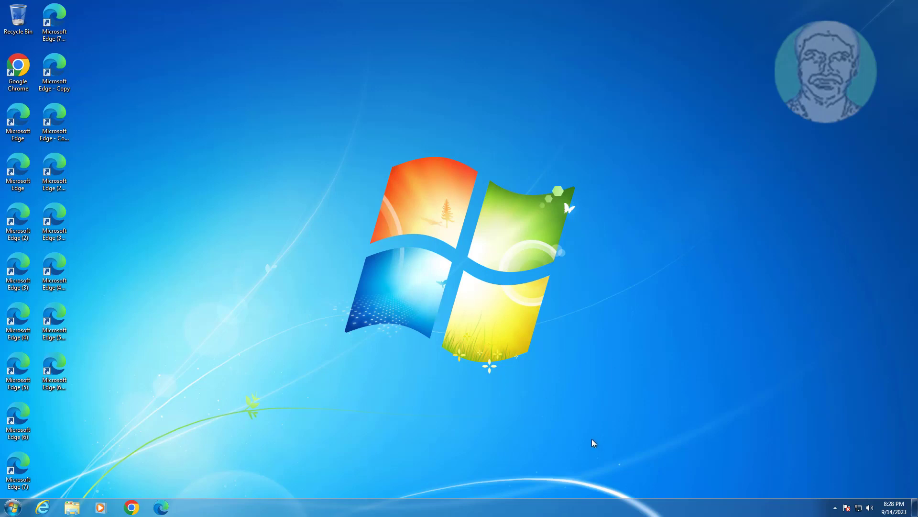
# - Start Task Manager from the taskbar, centre its window and show the Processes list
pyautogui.rightClick(542, 512)
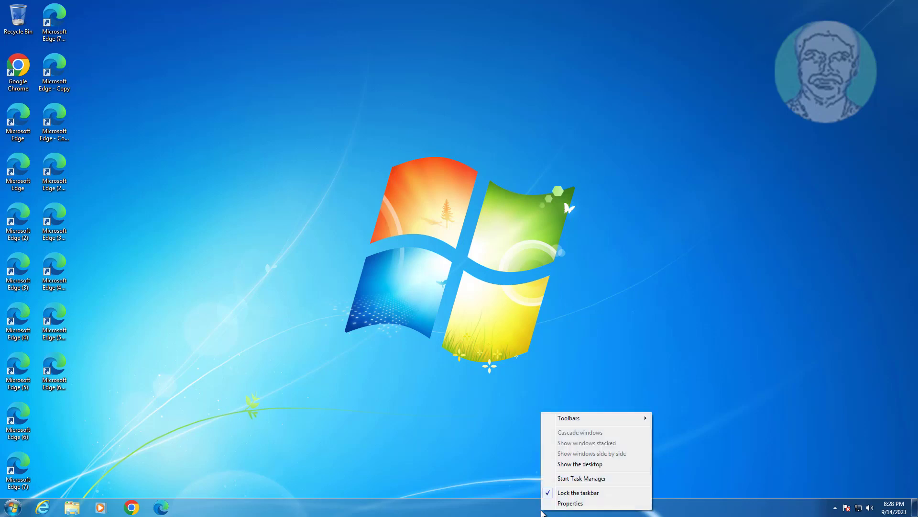
pyautogui.click(573, 479)
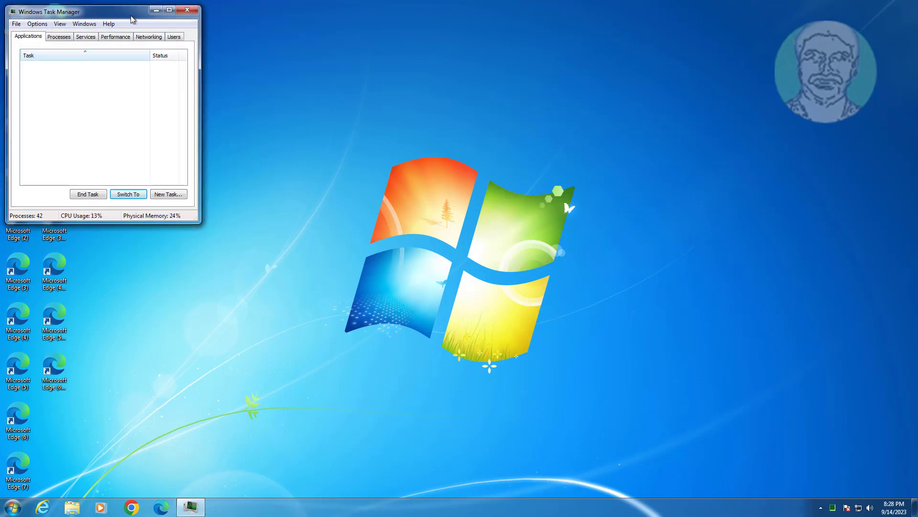
pyautogui.moveTo(132, 19); pyautogui.dragTo(509, 93)
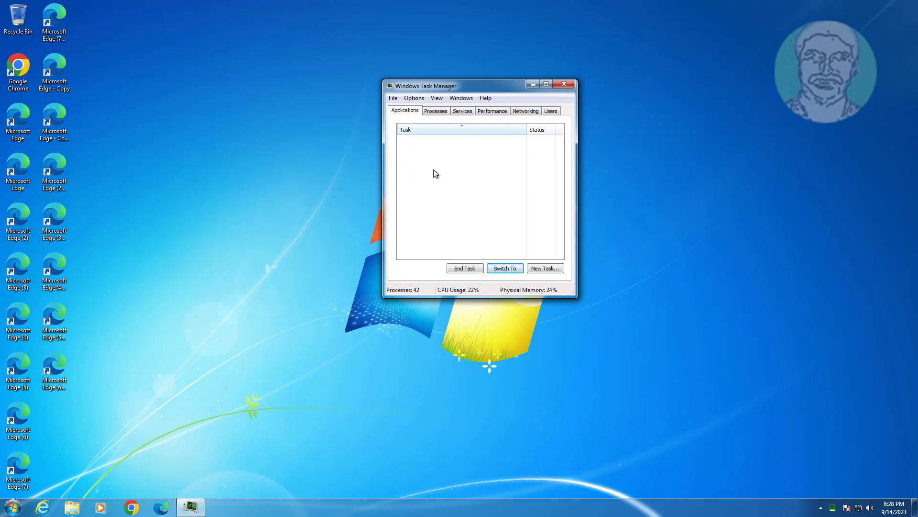
pyautogui.click(435, 114)
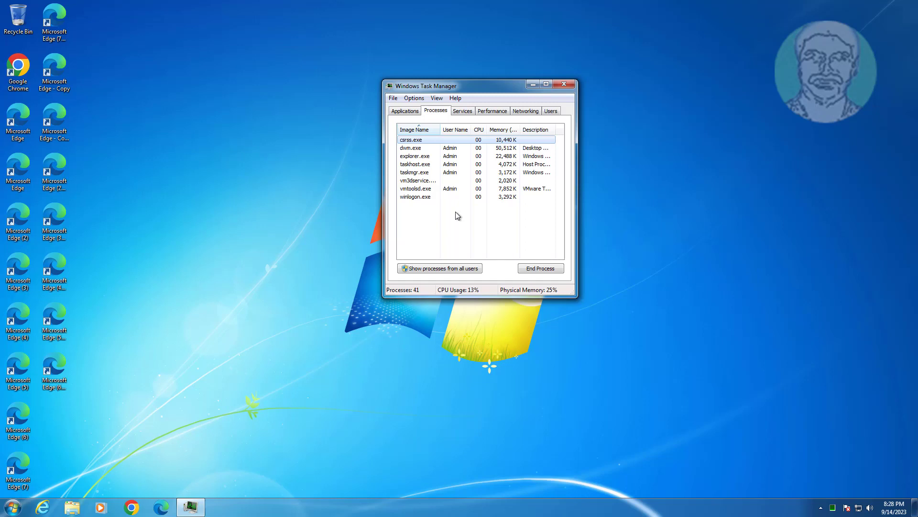
# - End the explorer.exe process and confirm the termination
pyautogui.click(424, 156)
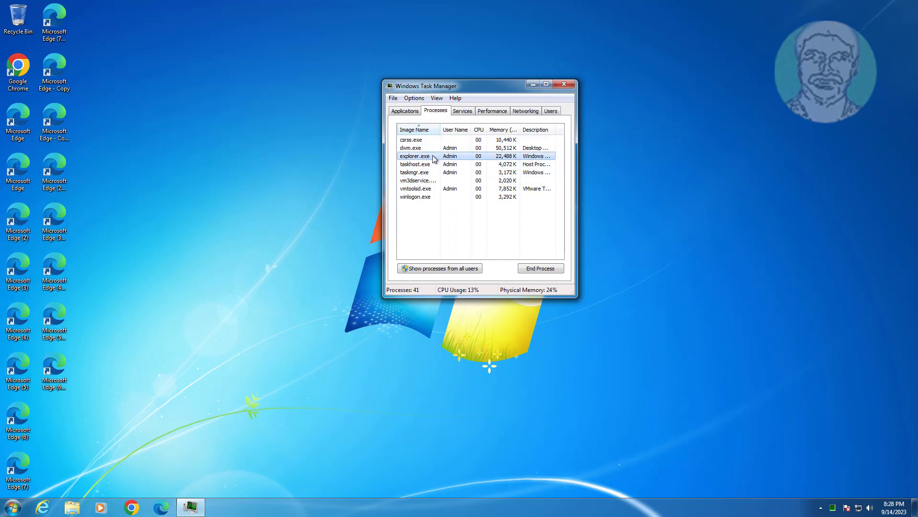
pyautogui.click(542, 269)
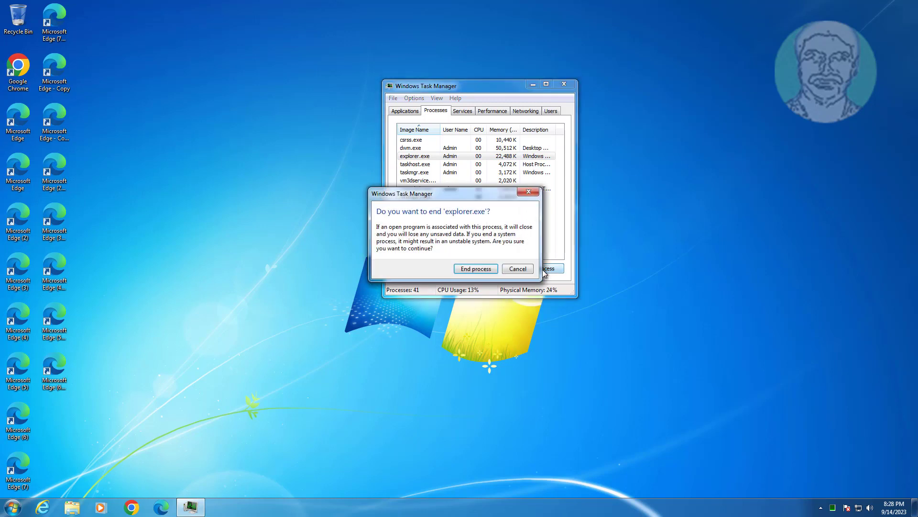
pyautogui.click(491, 270)
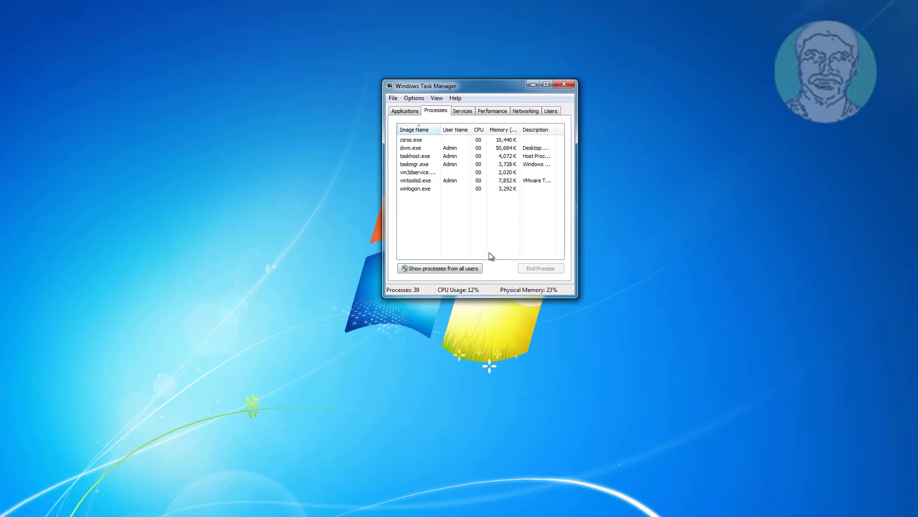
# - Run c:\windows\explorer.exe as a new task from Task Manager's File menu
pyautogui.click(393, 97)
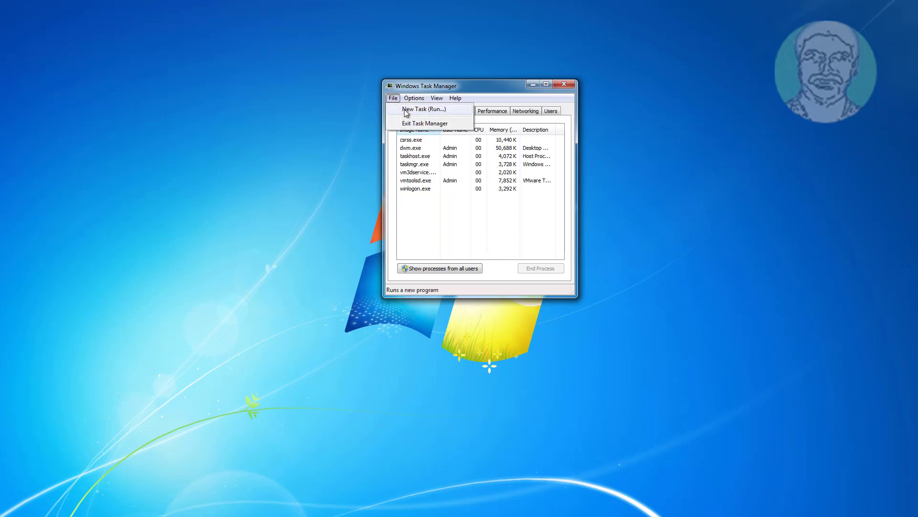
pyautogui.click(405, 110)
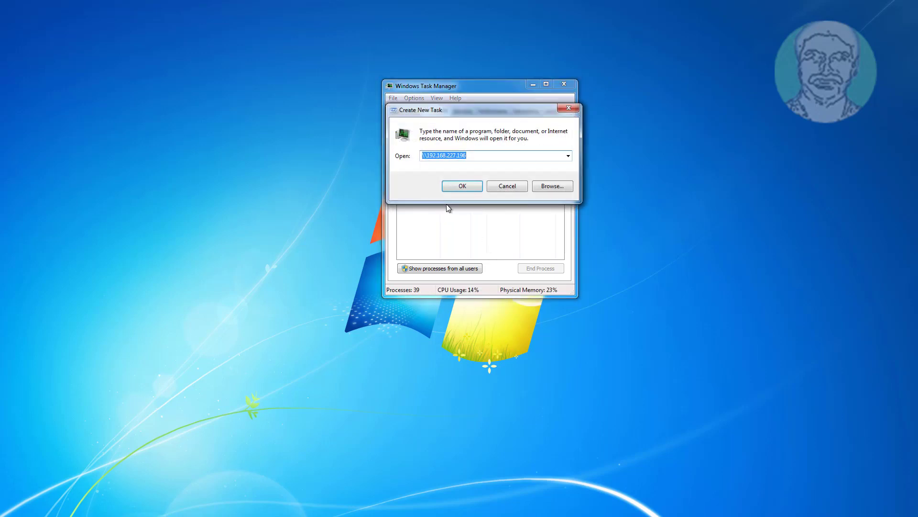
pyautogui.write('c:')
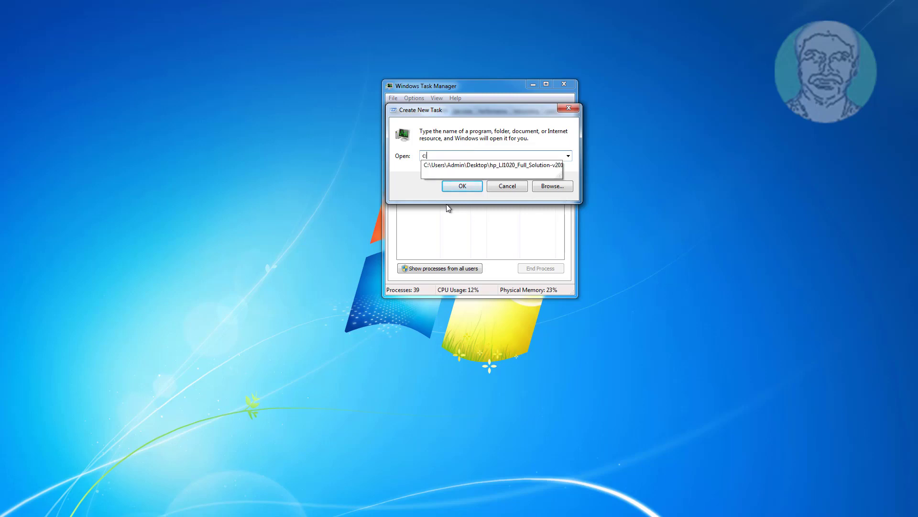
pyautogui.write('\\windows')
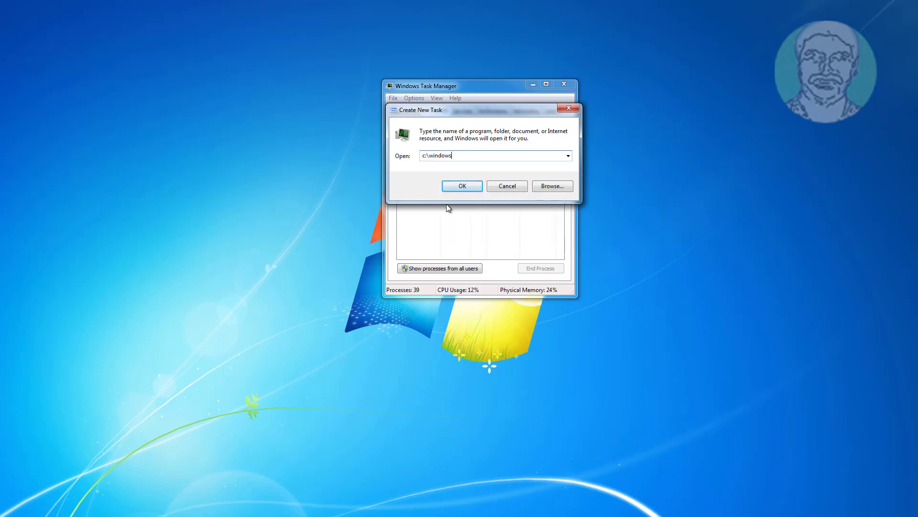
pyautogui.write('\\ex')
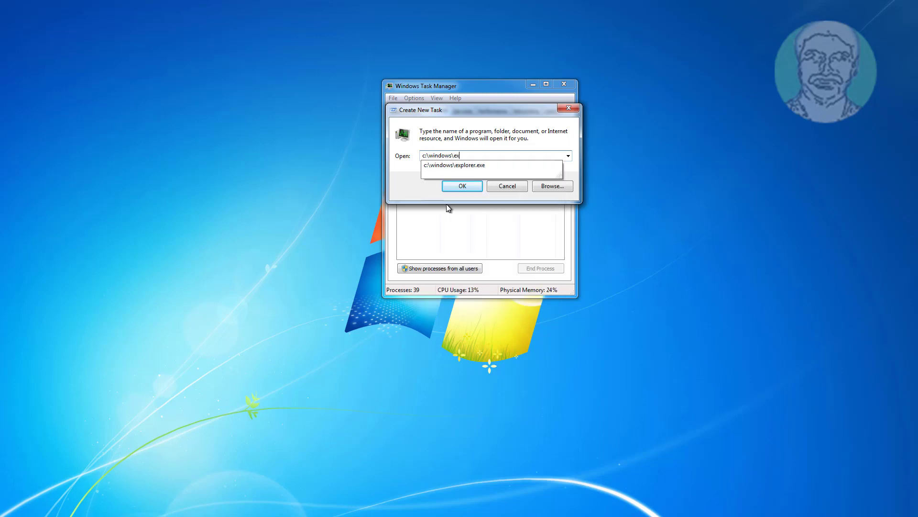
pyautogui.write('plorer.exe')
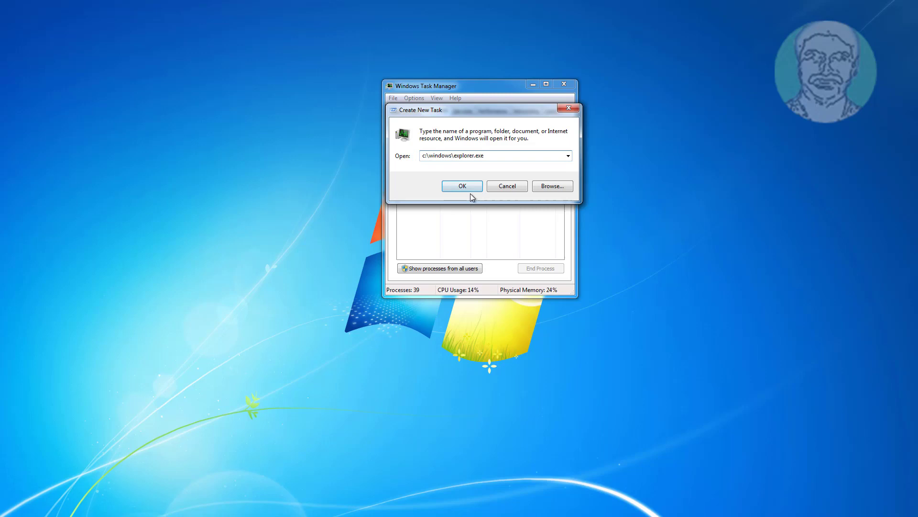
pyautogui.click(462, 186)
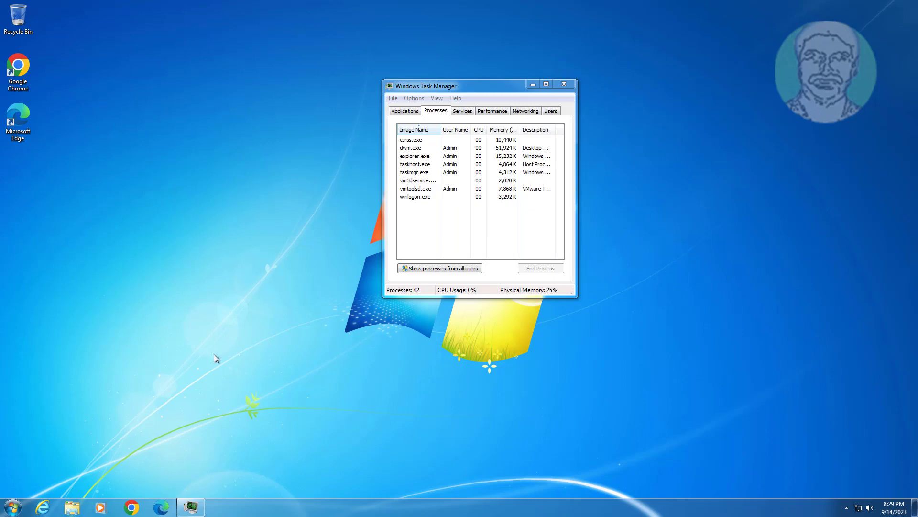
pyautogui.click(570, 86)
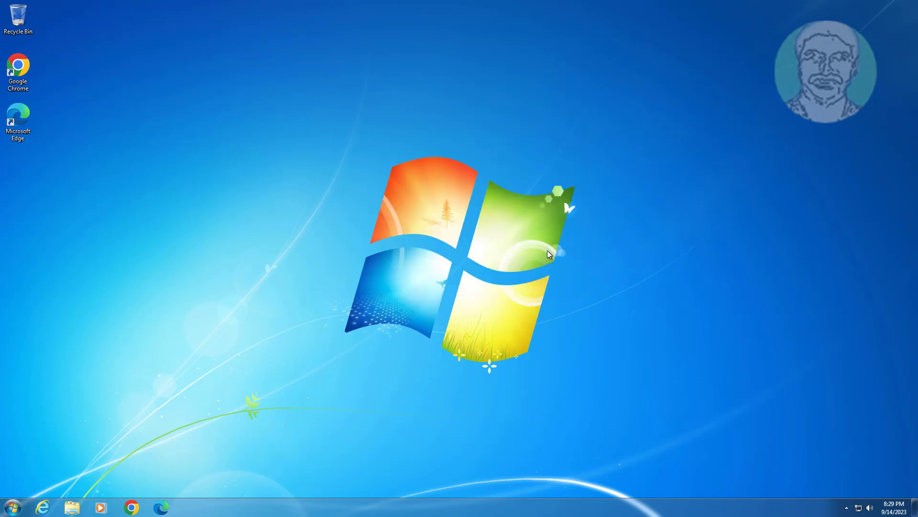